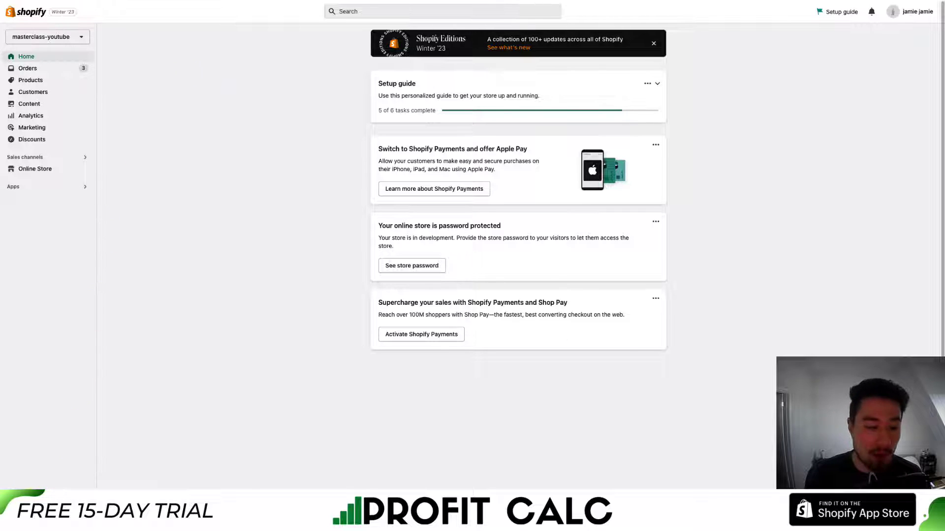
Open the store Settings from the bottom of the admin sidebar
left_click(29, 514)
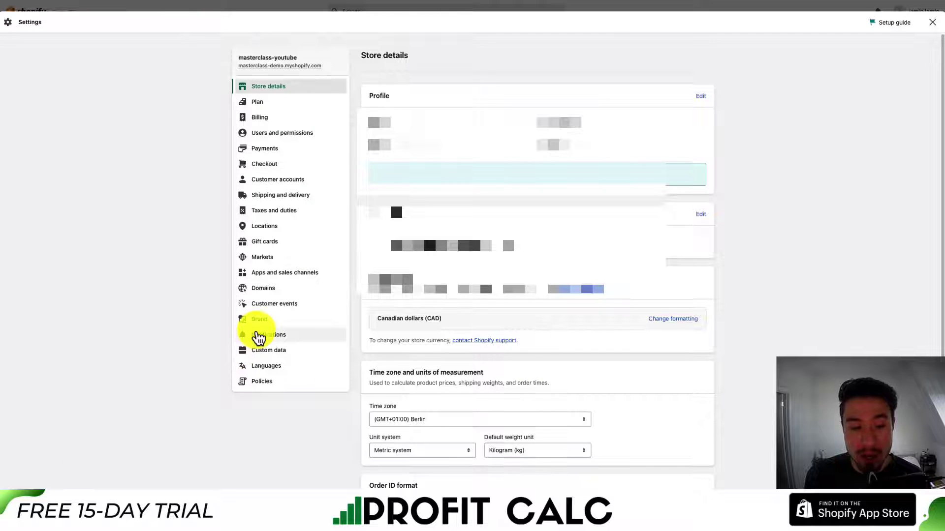
Open Notifications and read its intro text and the Customize email templates heading
left_click(259, 338)
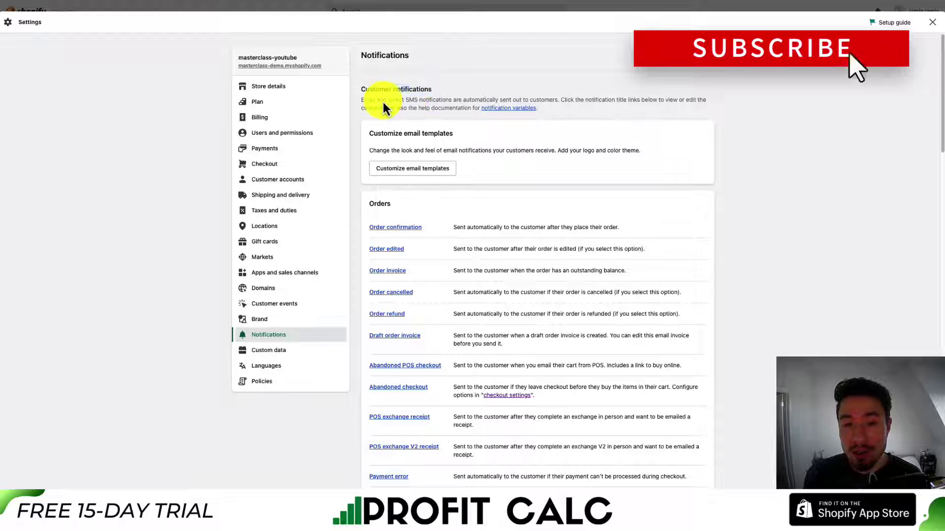
left_click_drag(395, 101, 565, 97)
left_click(585, 103)
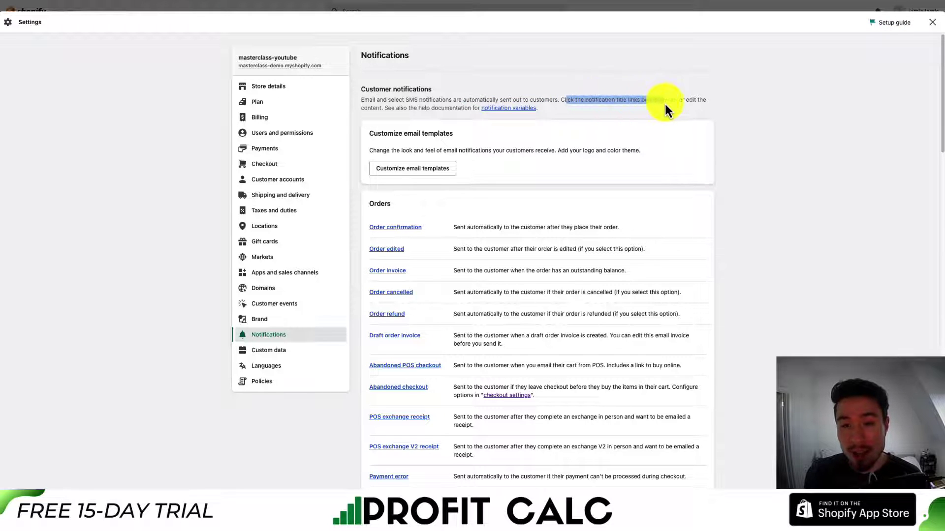
left_click_drag(665, 104, 680, 105)
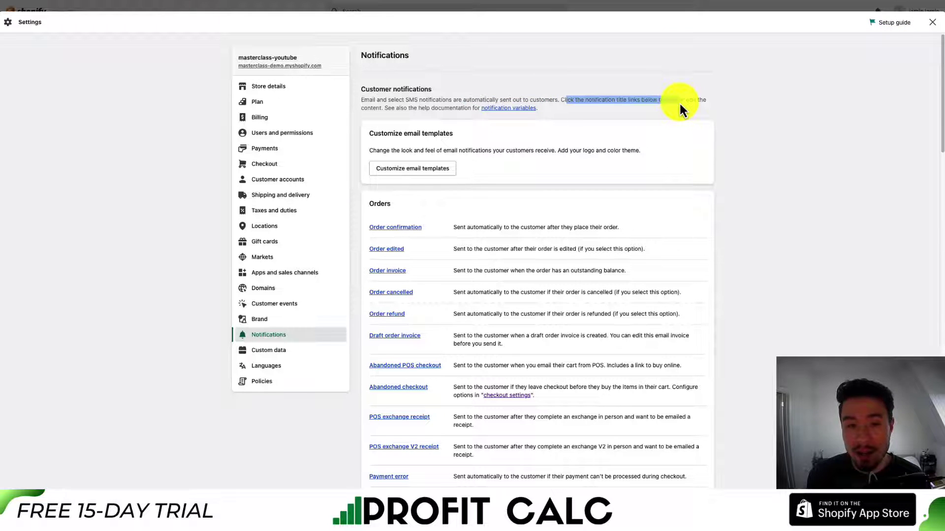
left_click_drag(381, 133, 449, 133)
Scroll through the Orders, Shipping, Customer, Gift cards and Returns notifications, then back up
scroll(943, 99, "down", 3)
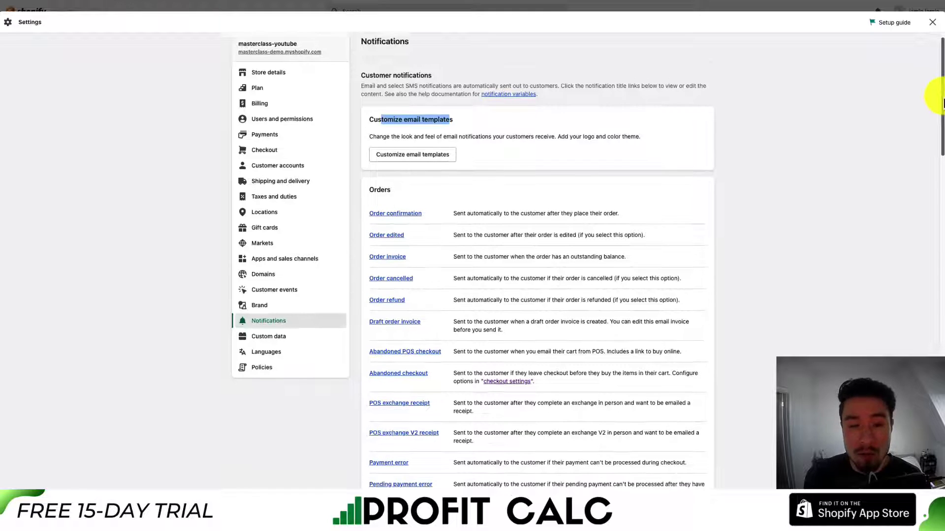
scroll(940, 111, "down", 3)
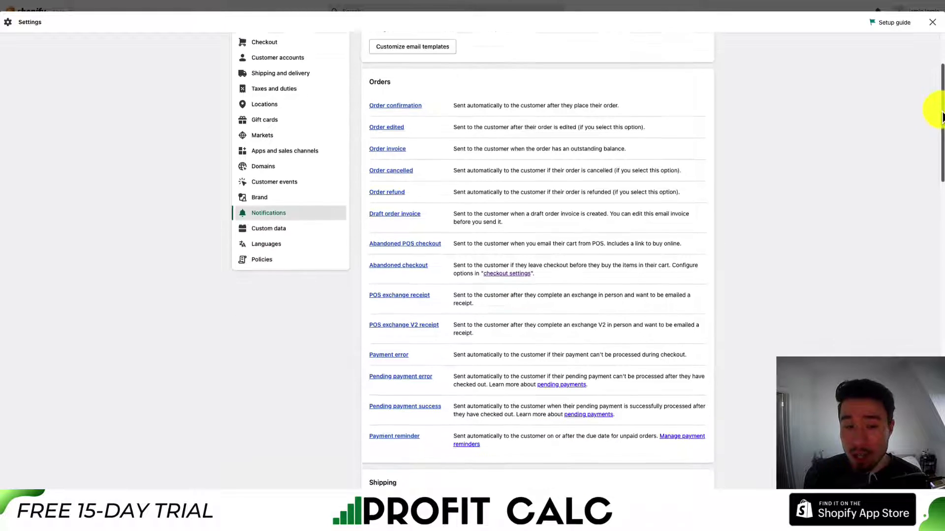
left_click_drag(940, 118, 933, 275)
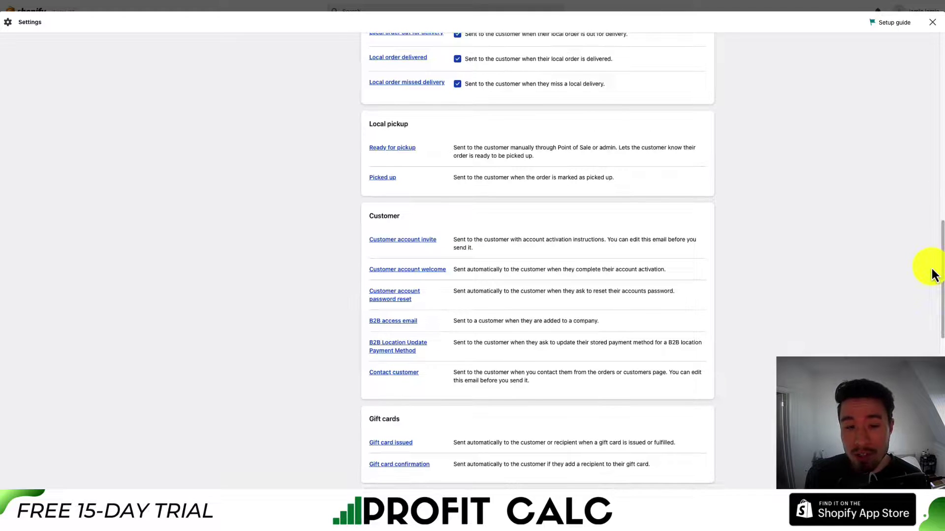
left_click_drag(932, 274, 932, 333)
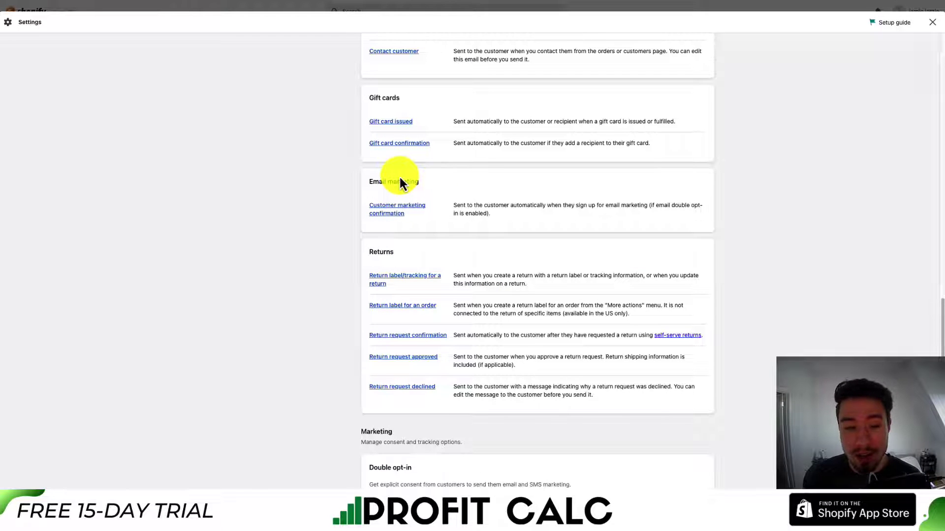
left_click_drag(923, 301, 913, 52)
scroll(881, 98, "up", 2)
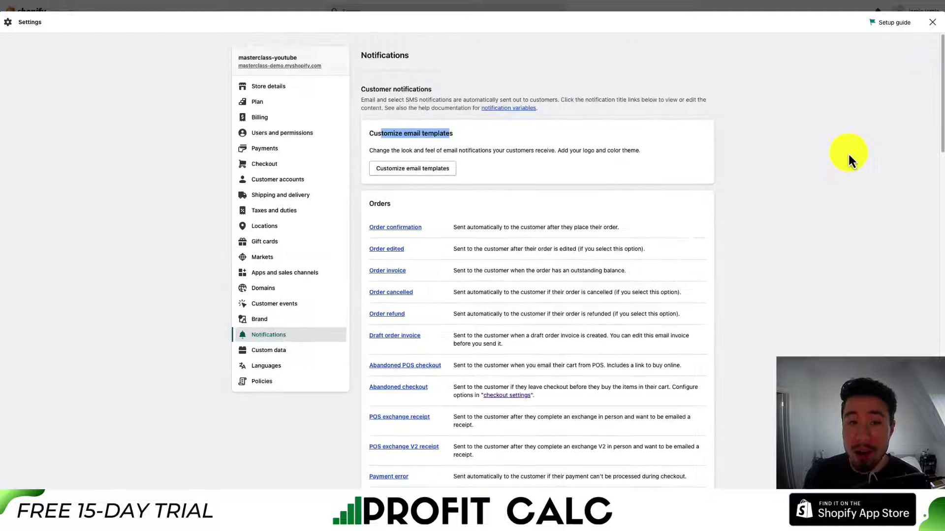
left_click(633, 155)
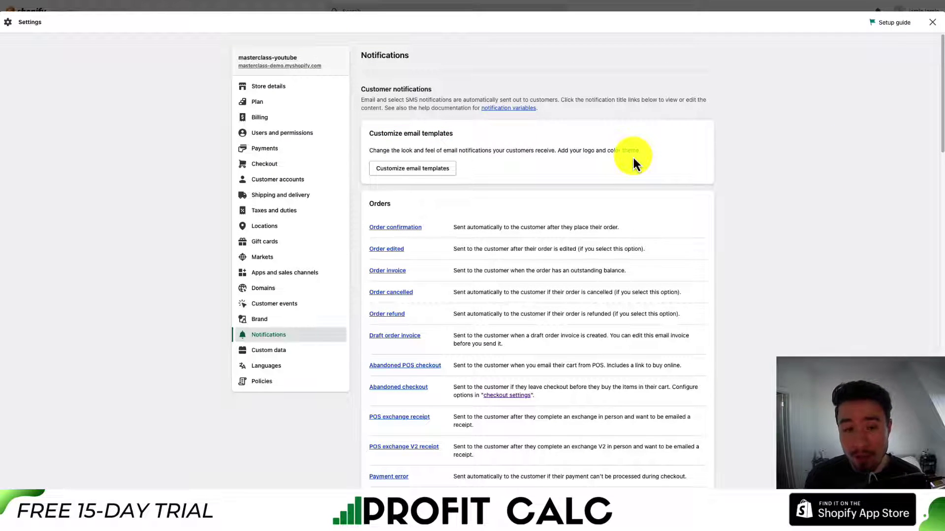
Open the email template customizer and preview the Order edited and Order confirmation emails
left_click(400, 169)
left_click(561, 102)
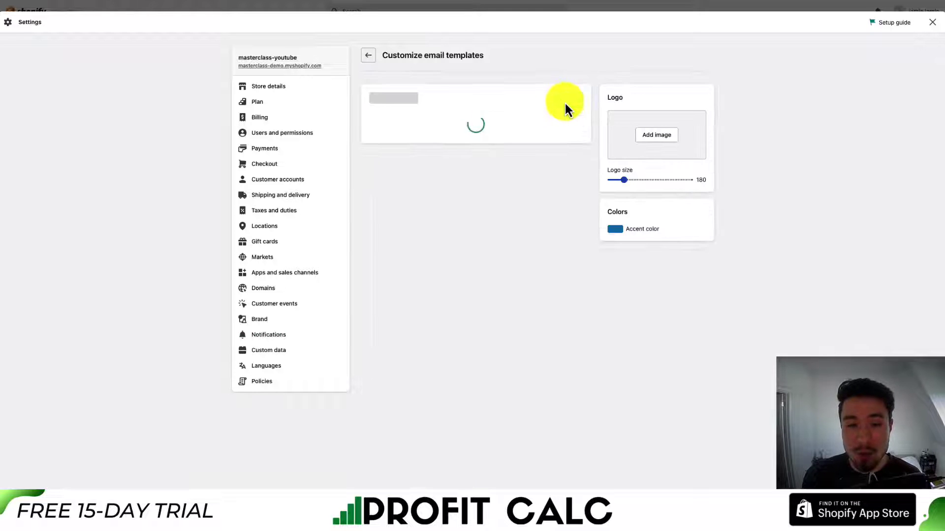
left_click(574, 102)
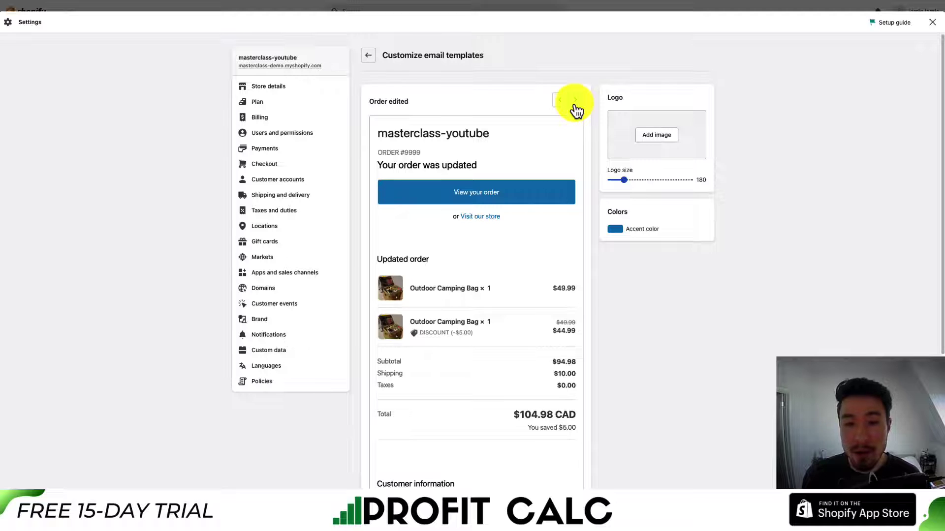
left_click(559, 101)
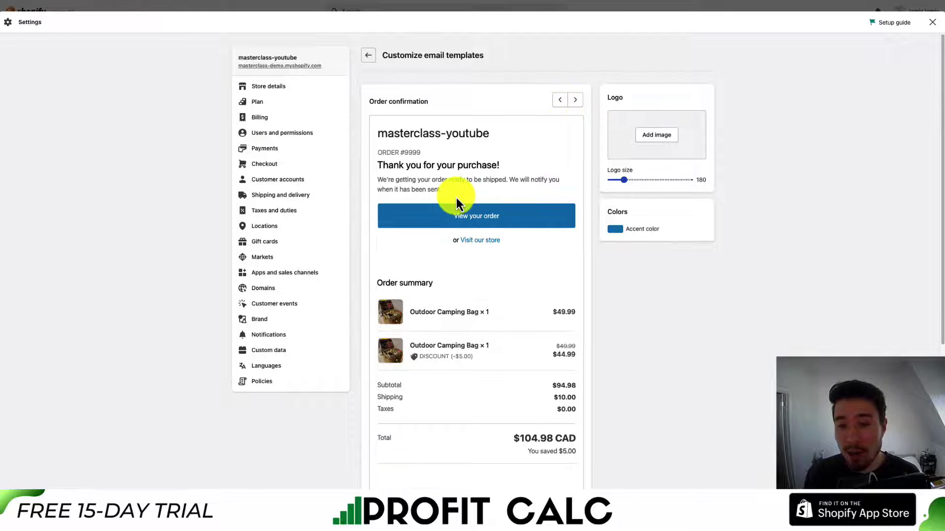
Set the template accent colour to red and logo size to 0, and save
left_click(614, 231)
left_click(685, 244)
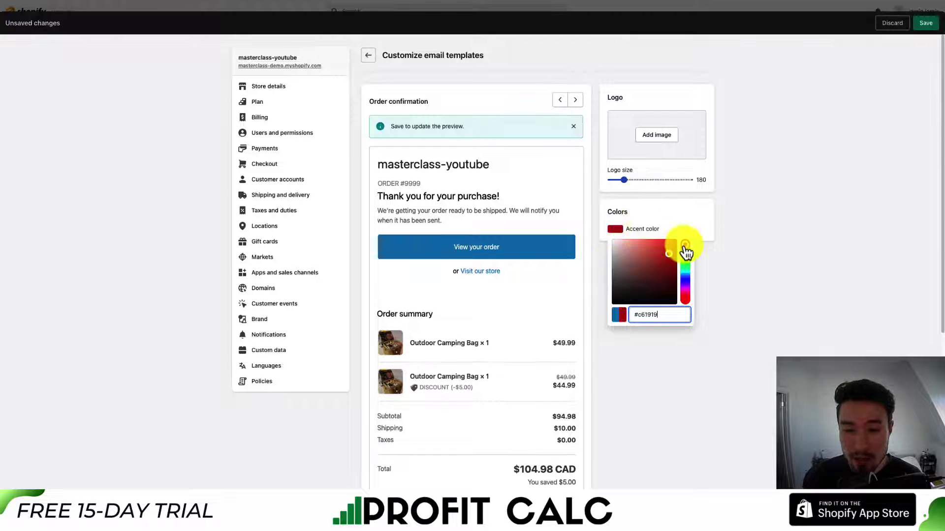
left_click(671, 244)
left_click_drag(623, 180, 608, 176)
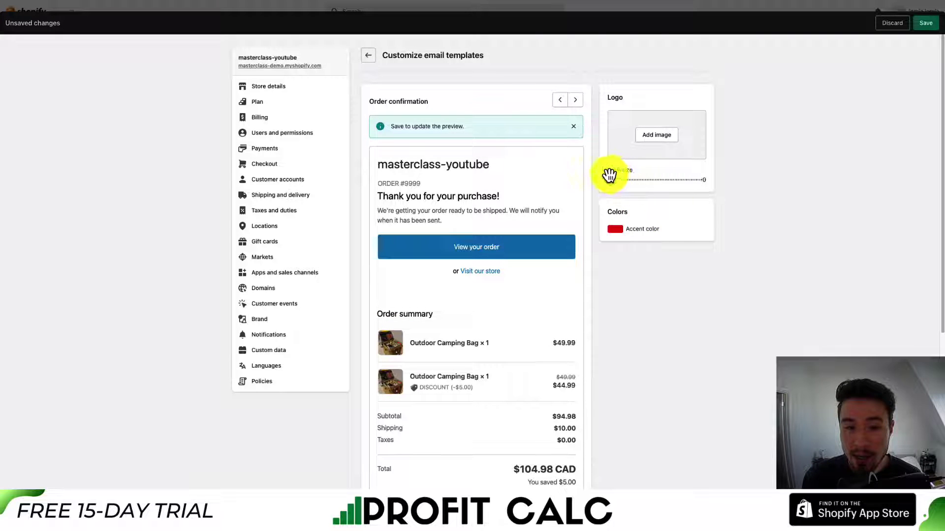
left_click(915, 26)
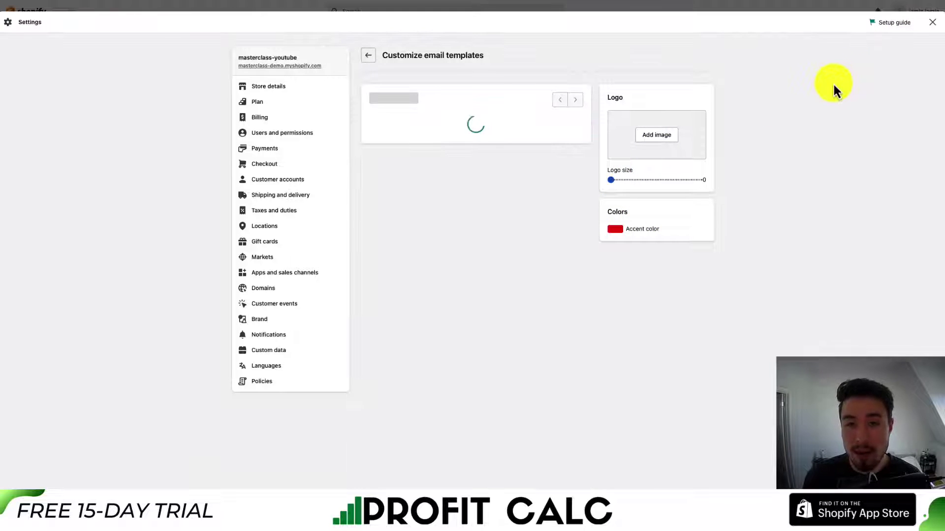
Compare the Order edited and Order confirmation previews, check the shipping note, then return to Notifications
left_click(560, 101)
left_click(575, 101)
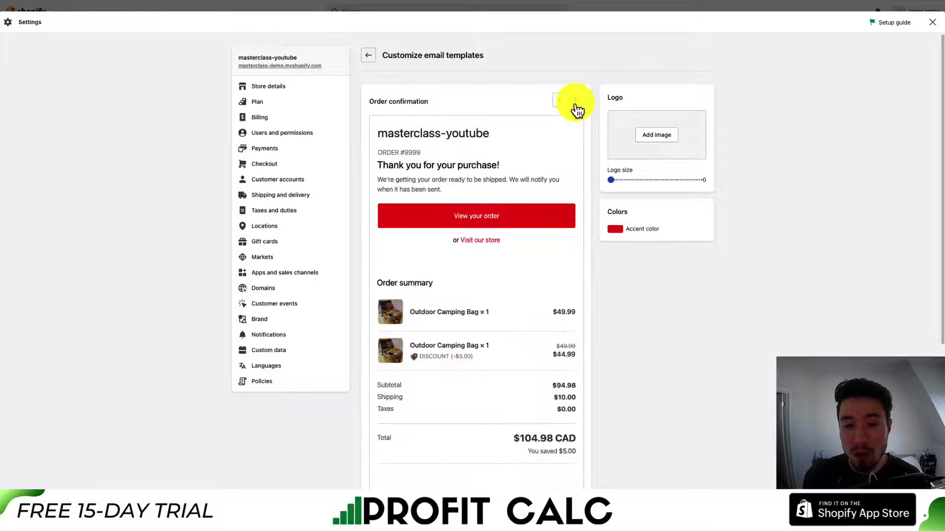
left_click(574, 100)
left_click(560, 101)
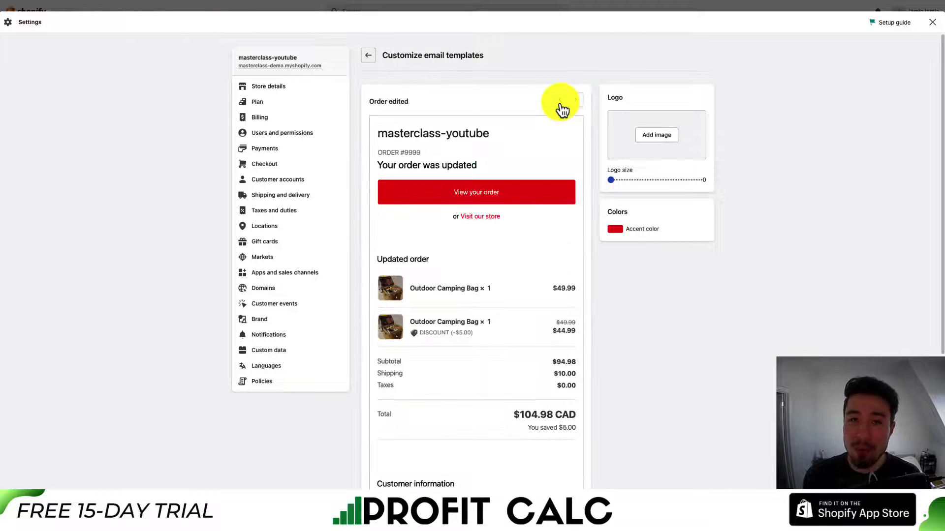
left_click(559, 101)
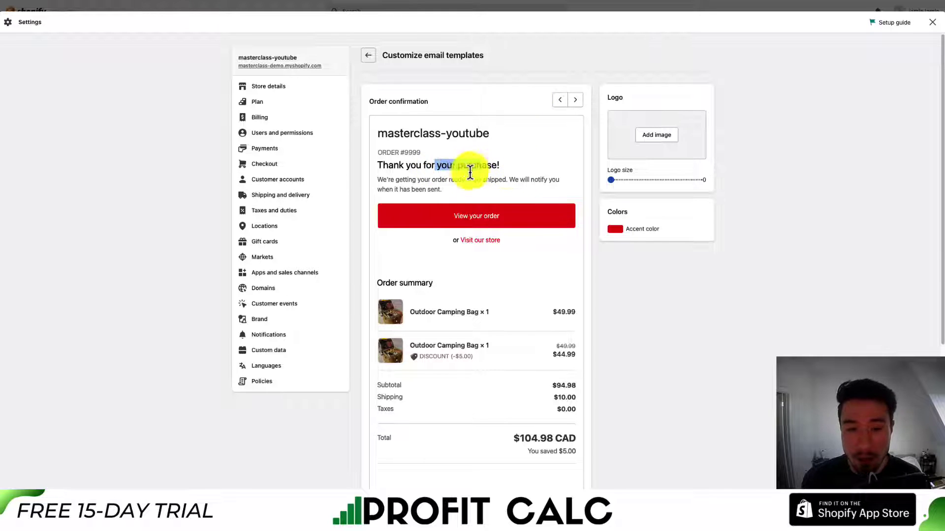
left_click_drag(443, 266, 444, 376)
scroll(448, 185, "down", 1)
left_click(524, 412)
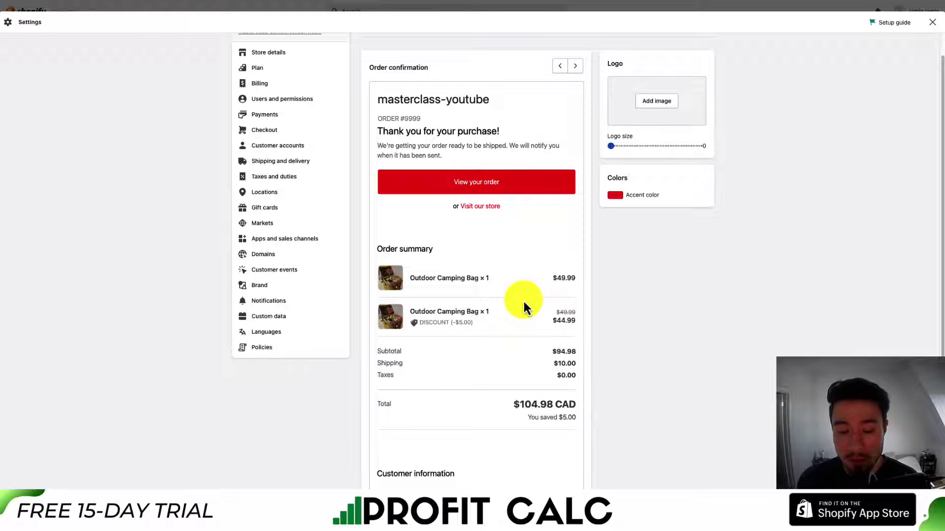
key("super+Left")
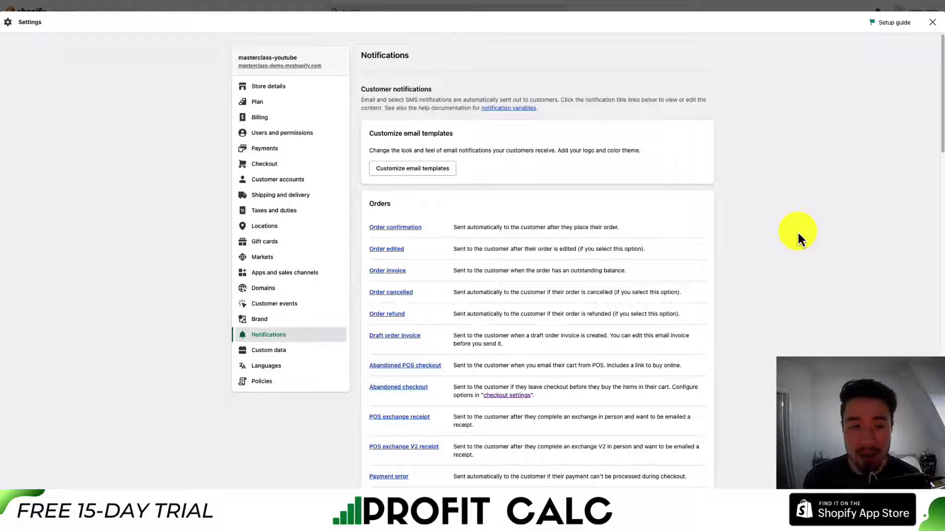
scroll(420, 187, "down", 2)
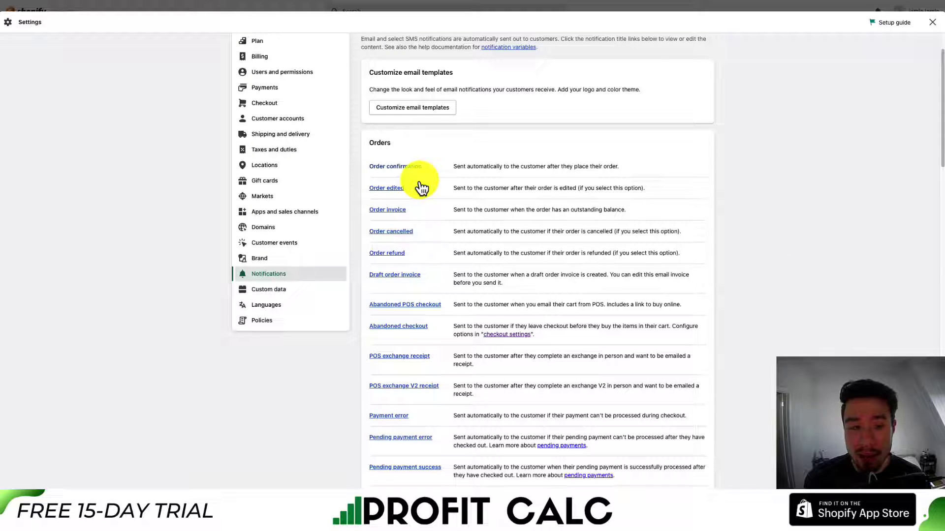
left_click(374, 166)
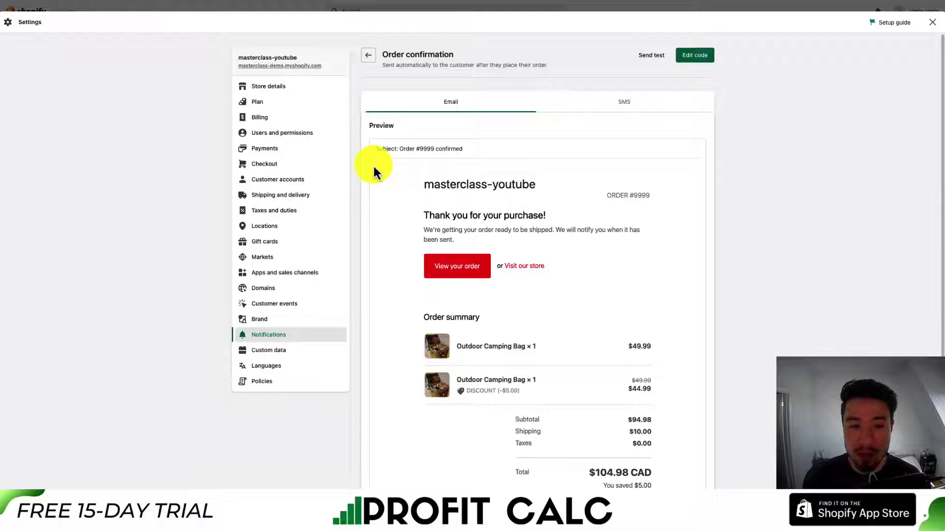
left_click(574, 114)
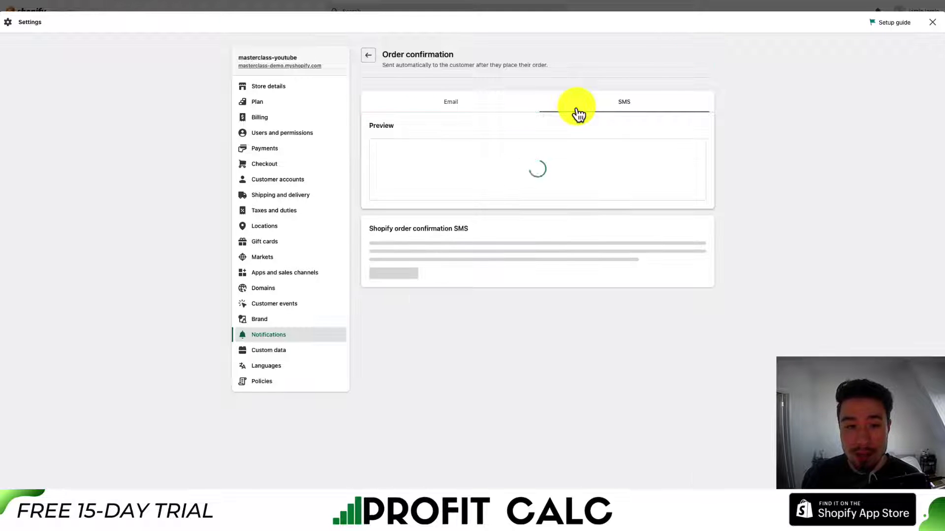
left_click(436, 109)
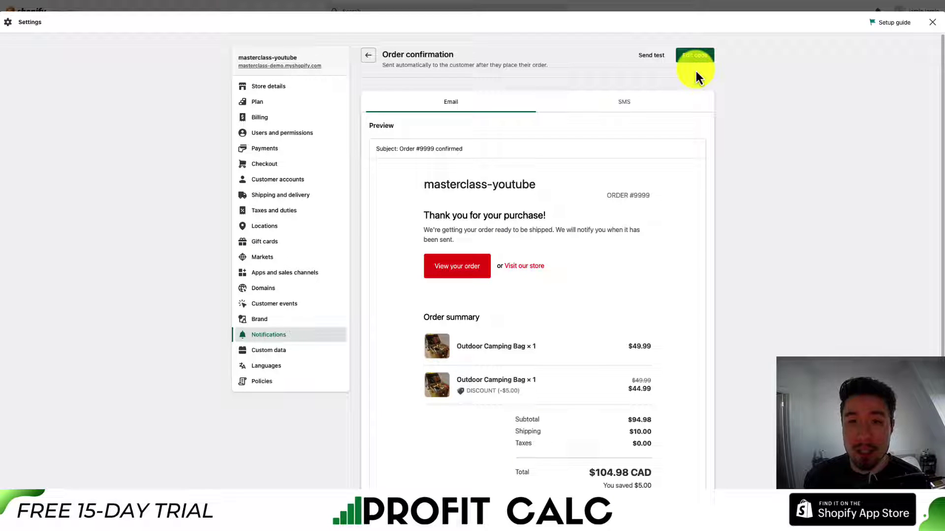
left_click(702, 58)
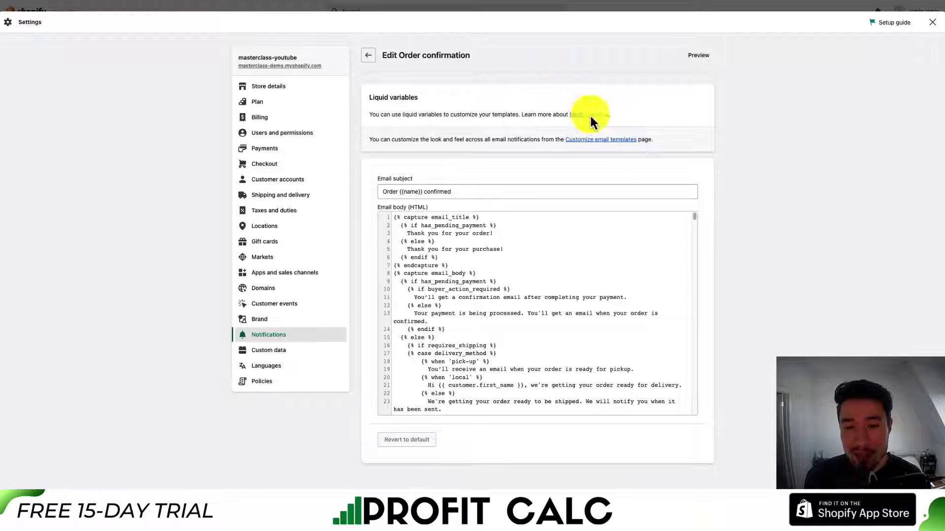
mouse_move(688, 212)
left_mouse_down()
mouse_move(698, 238)
mouse_move(699, 215)
left_mouse_up()
left_click_drag(498, 220, 396, 224)
left_click_drag(693, 217, 692, 232)
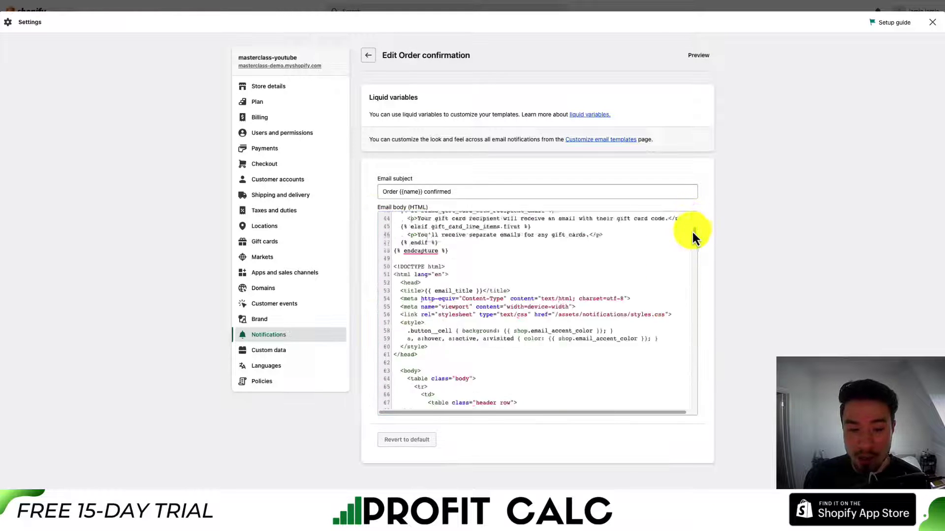
scroll(534, 310, "down", 15)
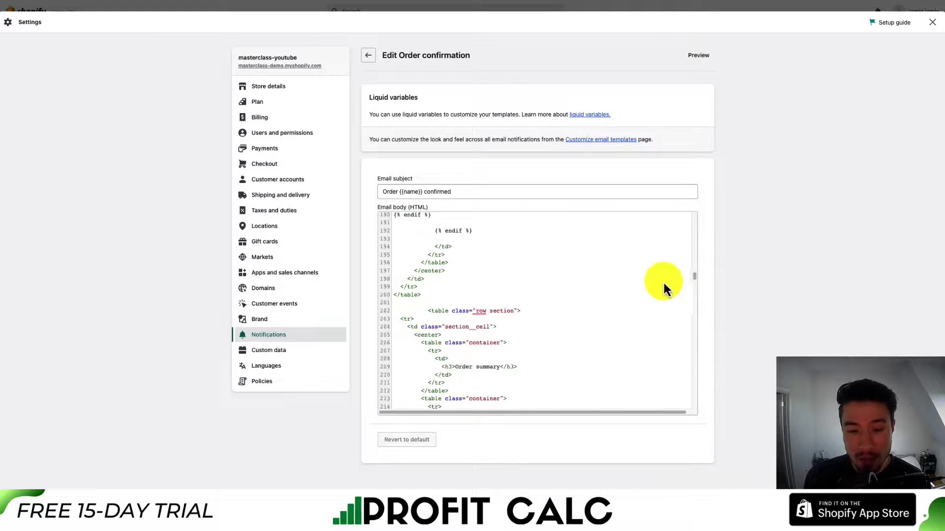
scroll(692, 295, "down", 3)
left_click_drag(691, 317, 683, 184)
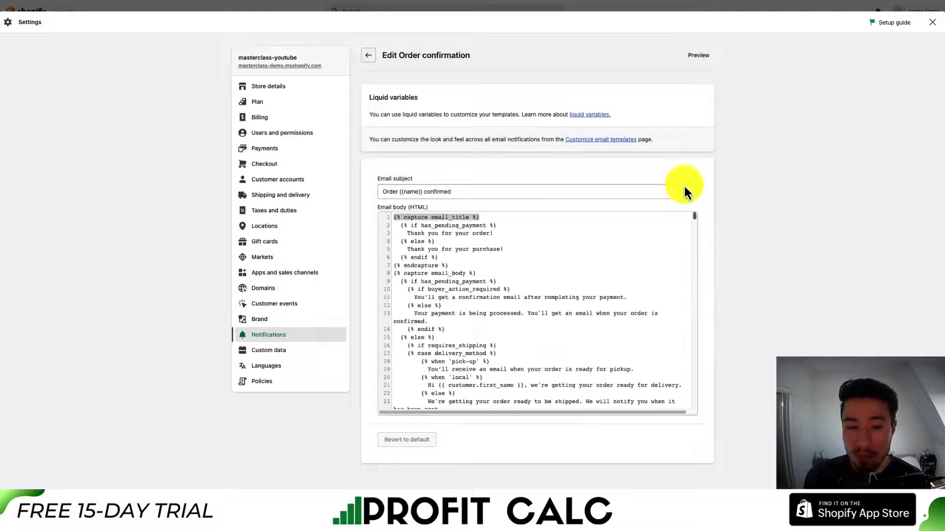
left_click(370, 54)
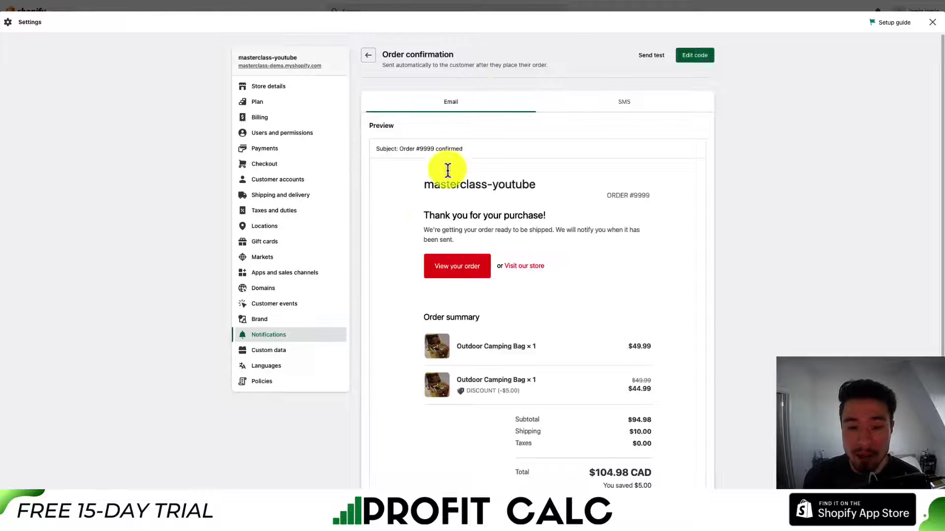
Locate the 'Thank you for your purchase!' heading in the preview and open Edit code
triple_click(446, 240)
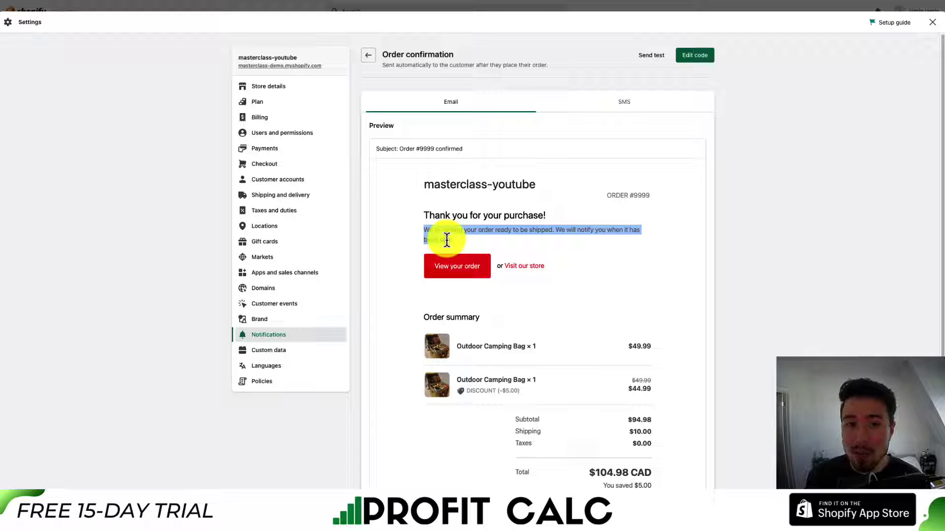
left_click(445, 233)
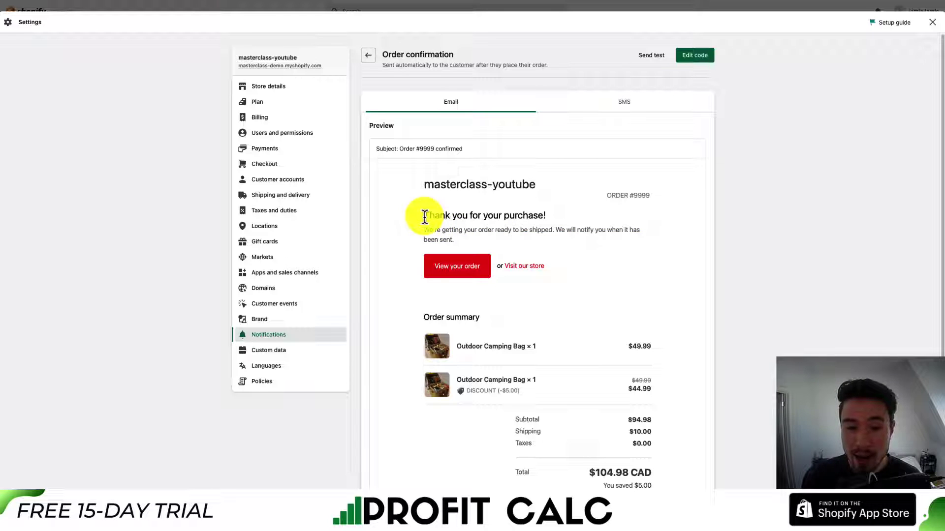
left_click_drag(424, 216, 549, 216)
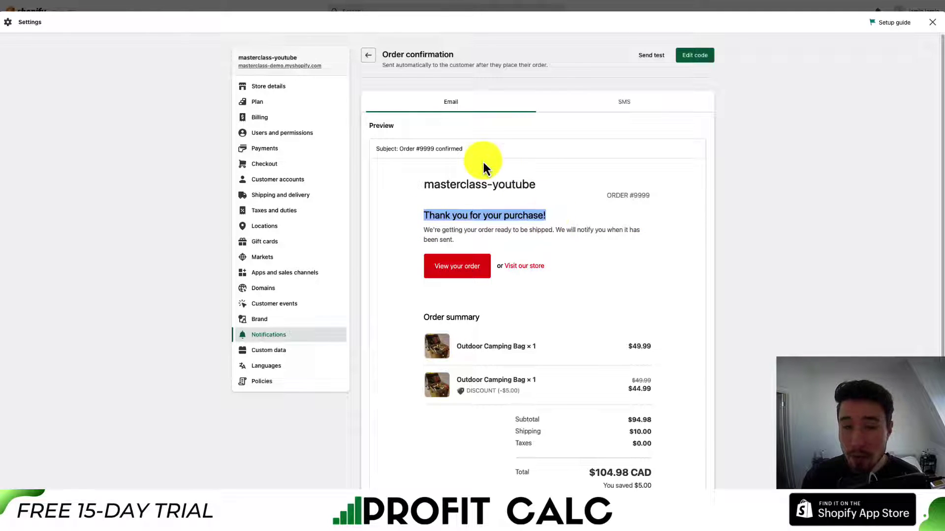
left_click(703, 59)
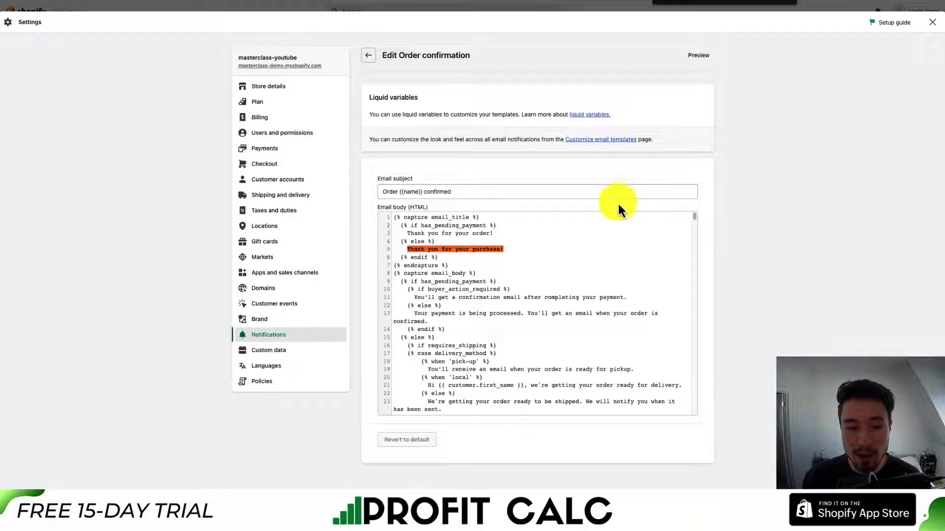
Append 'I'll personally get your order ready now.' to the line 5 heading and save
left_click(453, 256)
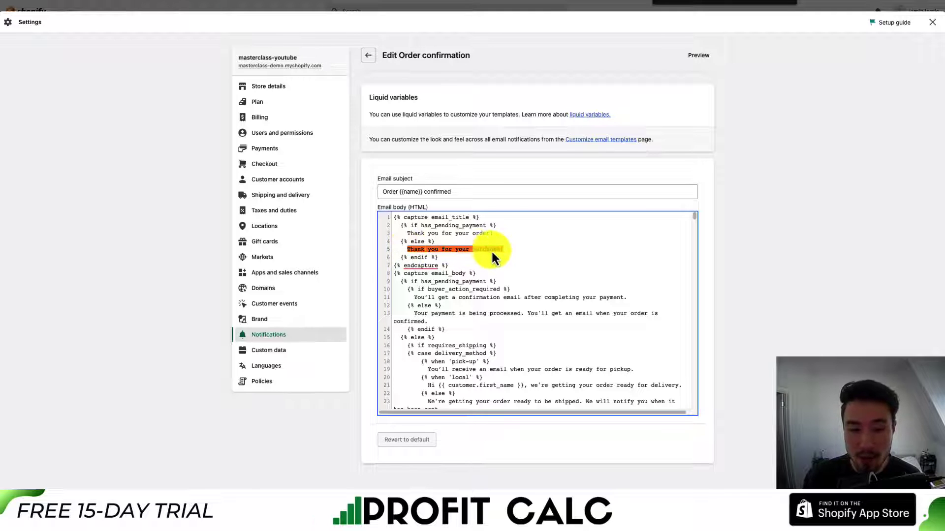
type("I'll p")
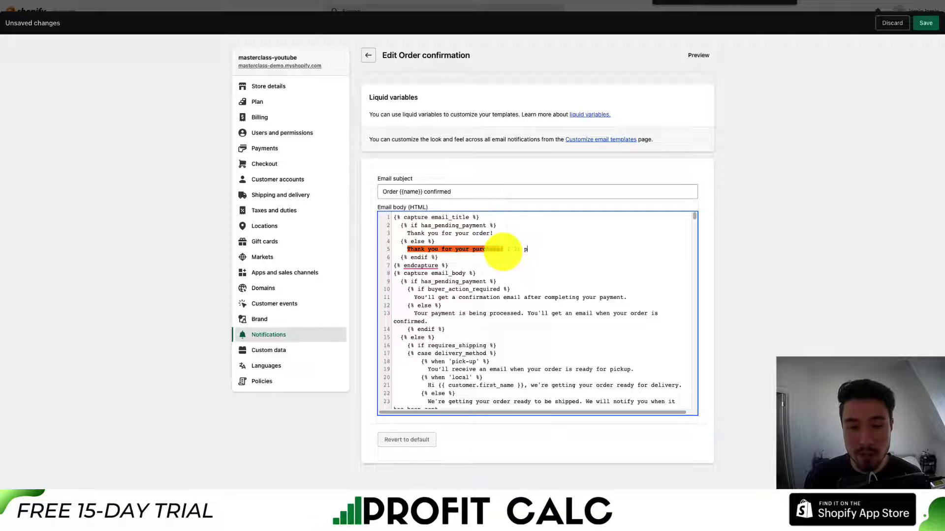
type("ersonally get your order ready now.")
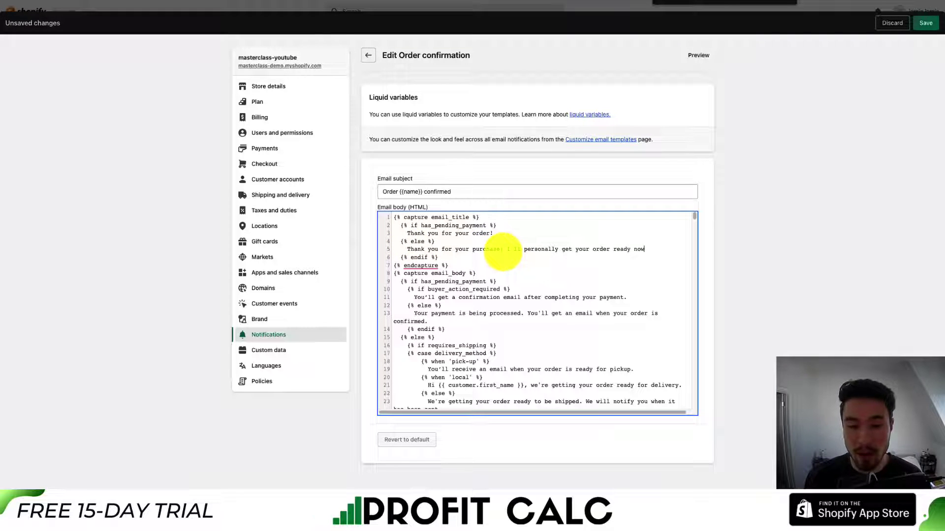
left_click(934, 26)
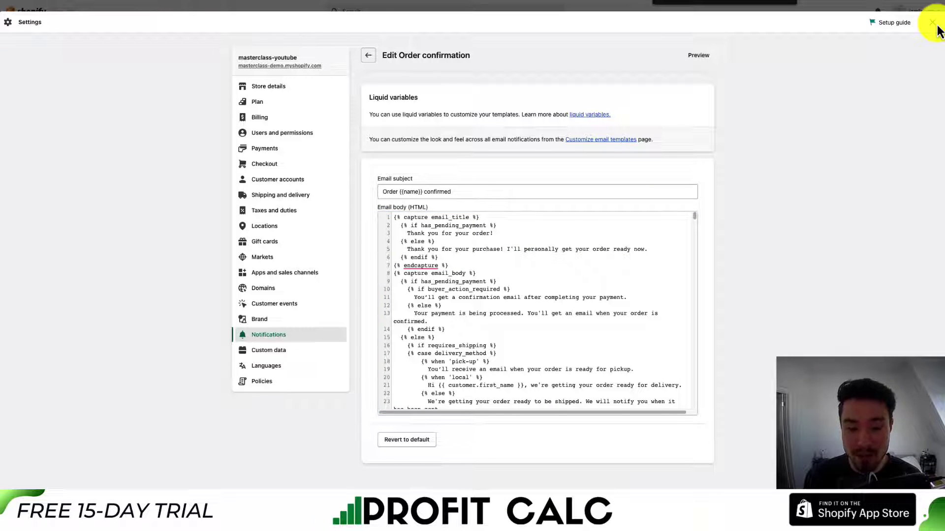
Preview the rendered order confirmation email to check the new sentence, then close it
scroll(566, 319, "down", 3)
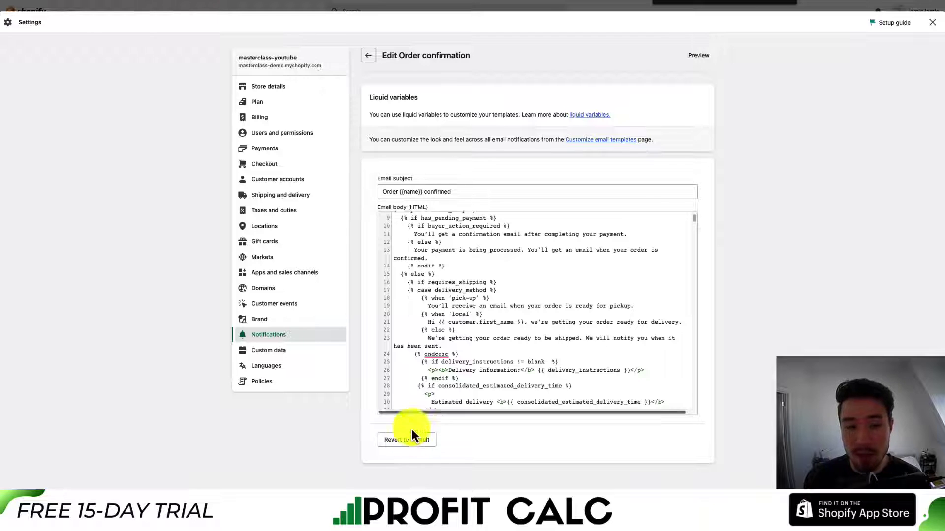
left_click(698, 55)
left_click_drag(487, 123, 397, 128)
left_click(488, 132)
left_click(586, 27)
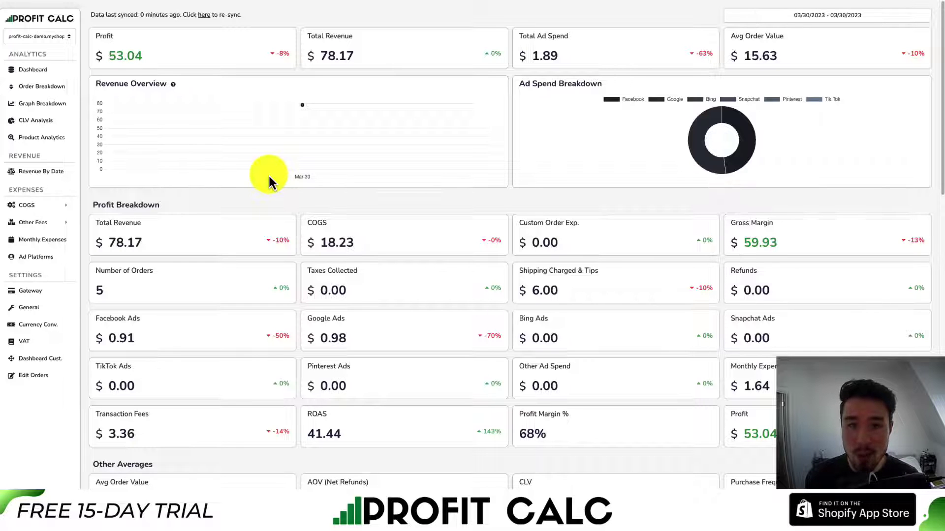
Switch the Profit Calc date range to Last 7 Days (03/24/2023–03/30/2023) and review the figures
left_click(812, 15)
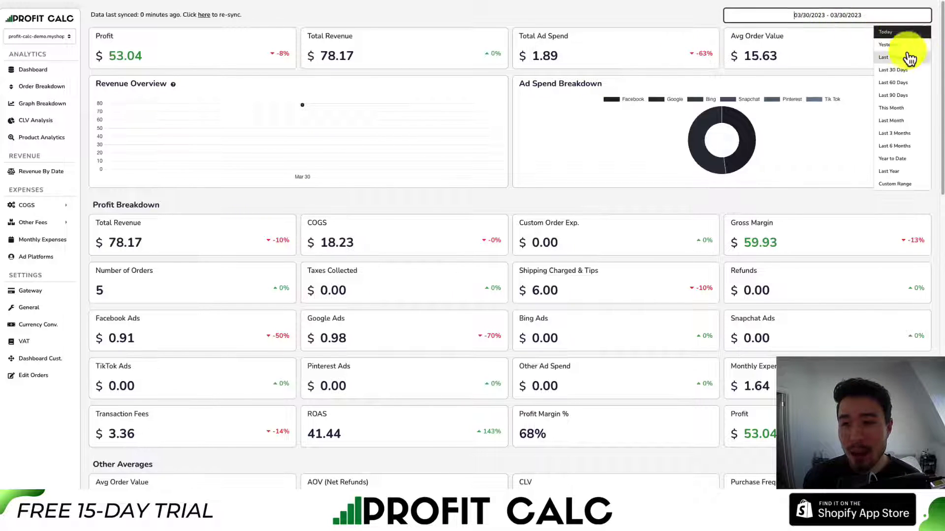
left_click(908, 57)
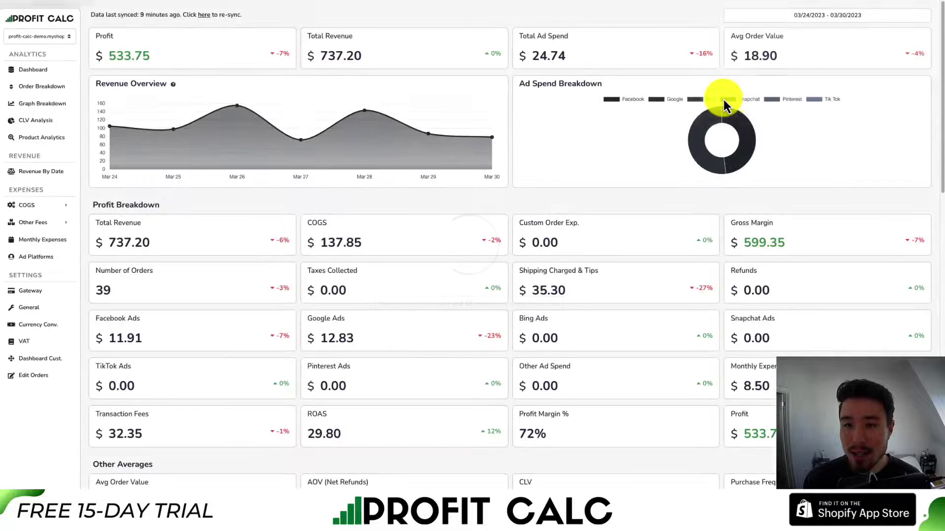
left_click_drag(942, 69, 942, 74)
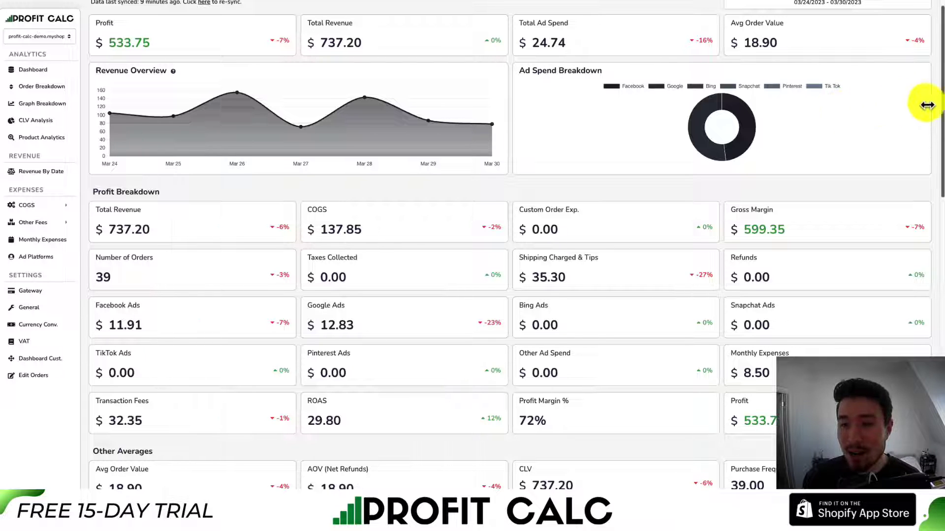
left_click_drag(942, 109, 941, 47)
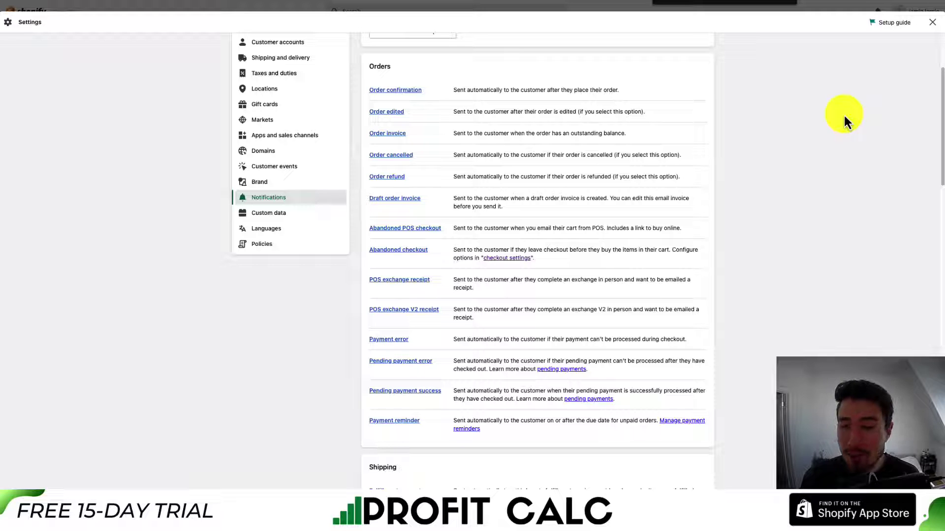
Tick the Out for delivery checkbox under Shipping so it sends automatically
left_click_drag(939, 97, 909, 190)
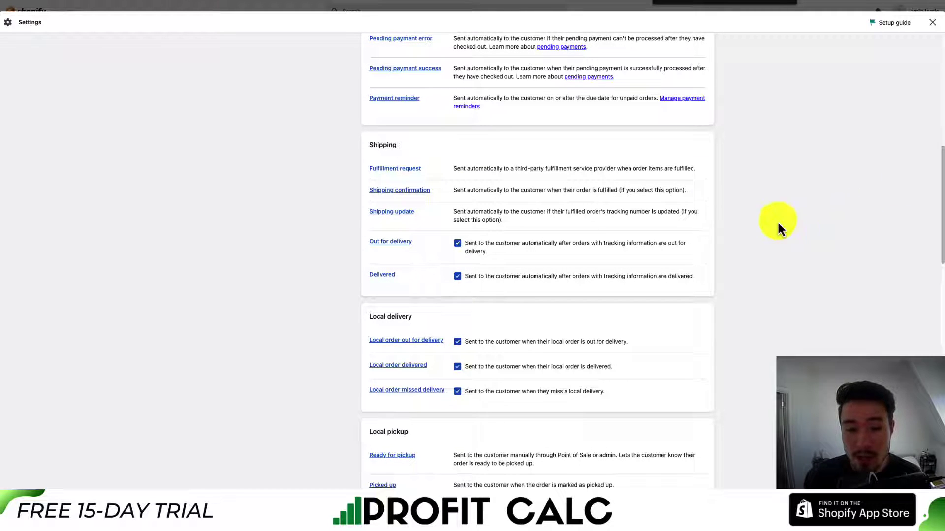
left_click(457, 243)
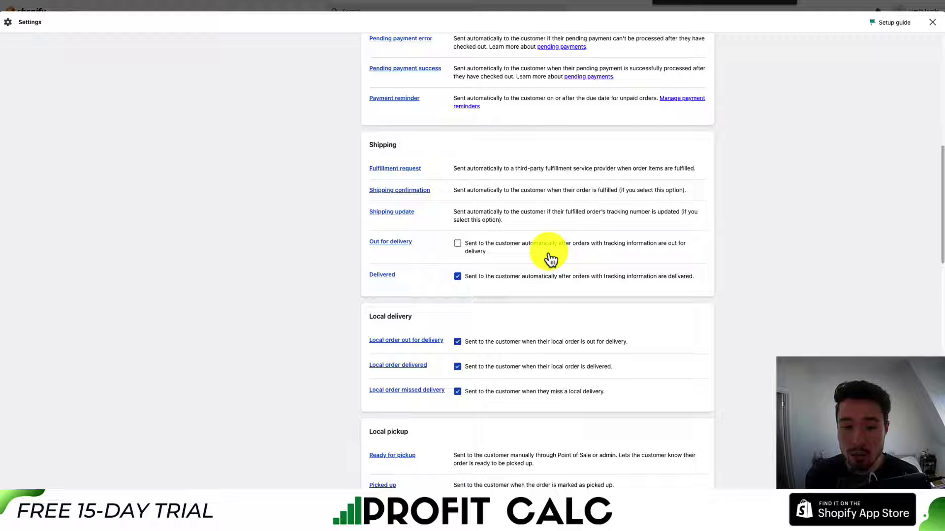
left_click(457, 243)
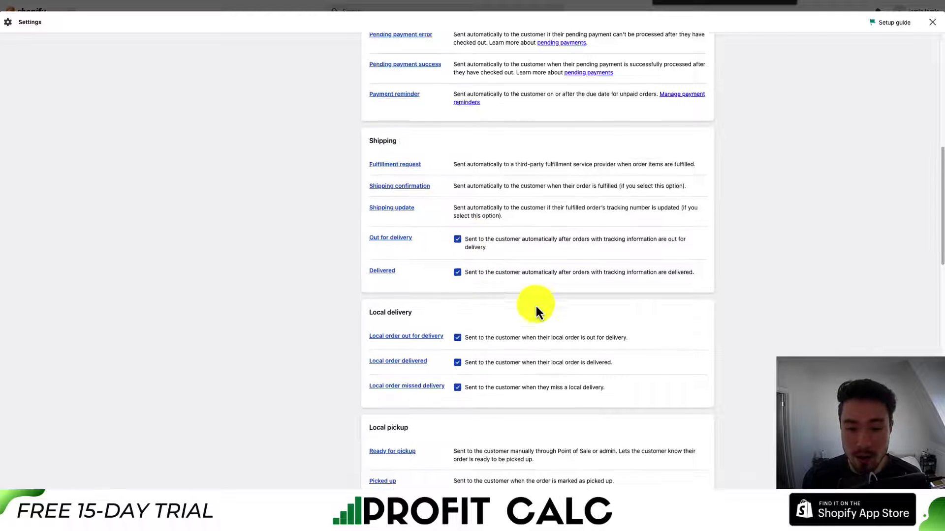
scroll(536, 306, "down", 15)
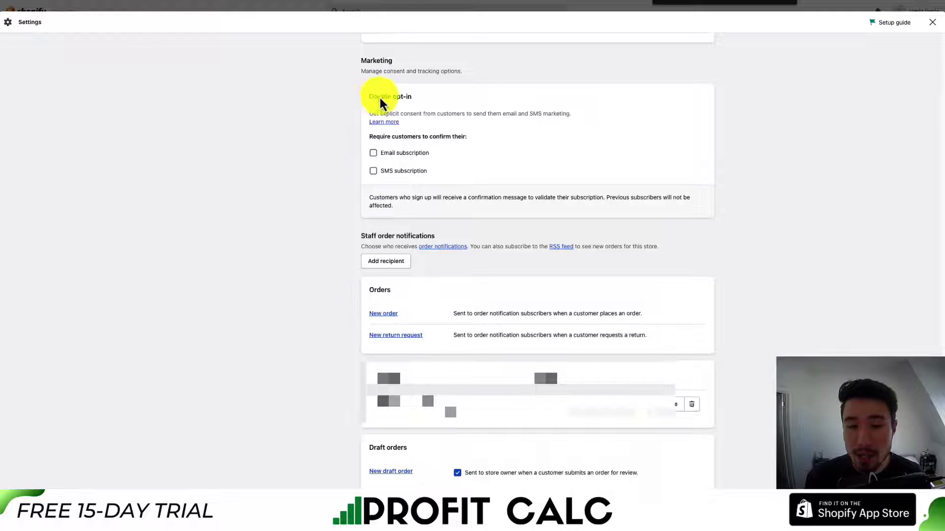
left_click_drag(378, 97, 413, 102)
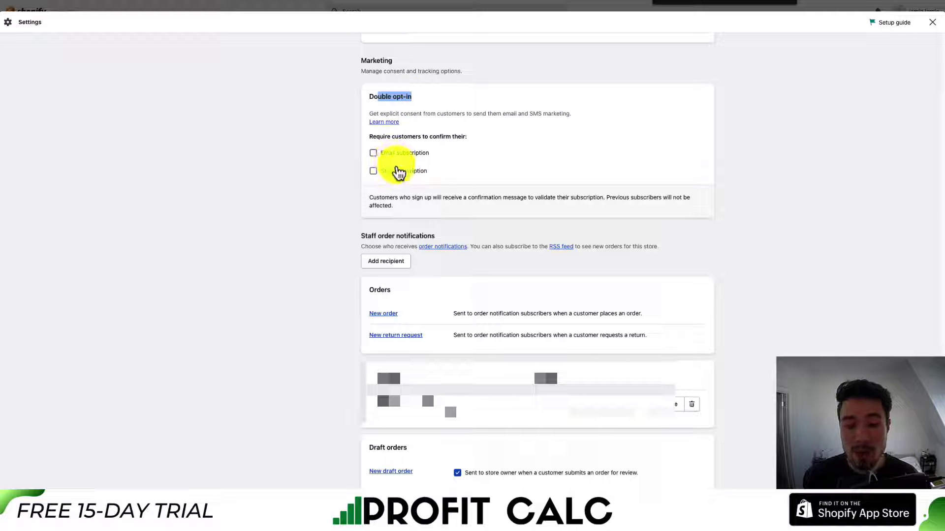
left_click(346, 224)
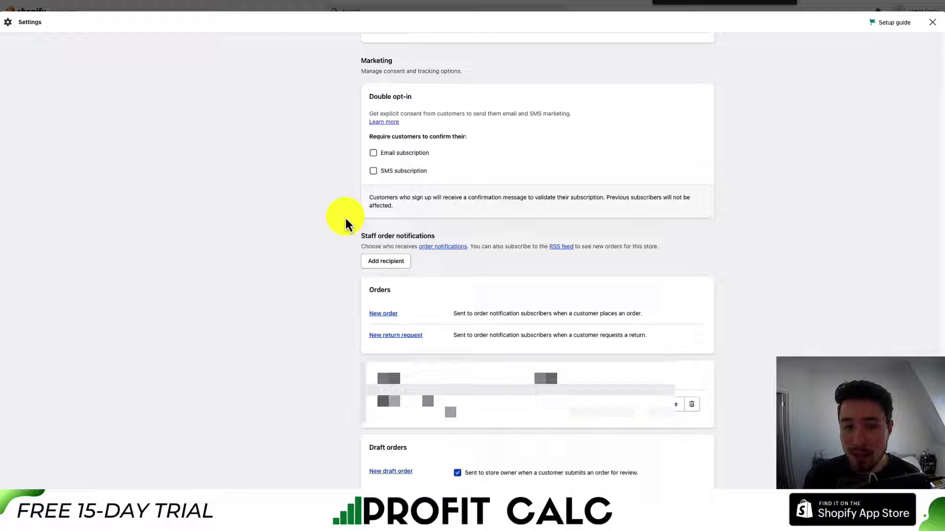
left_click_drag(346, 224, 352, 321)
left_click(352, 322)
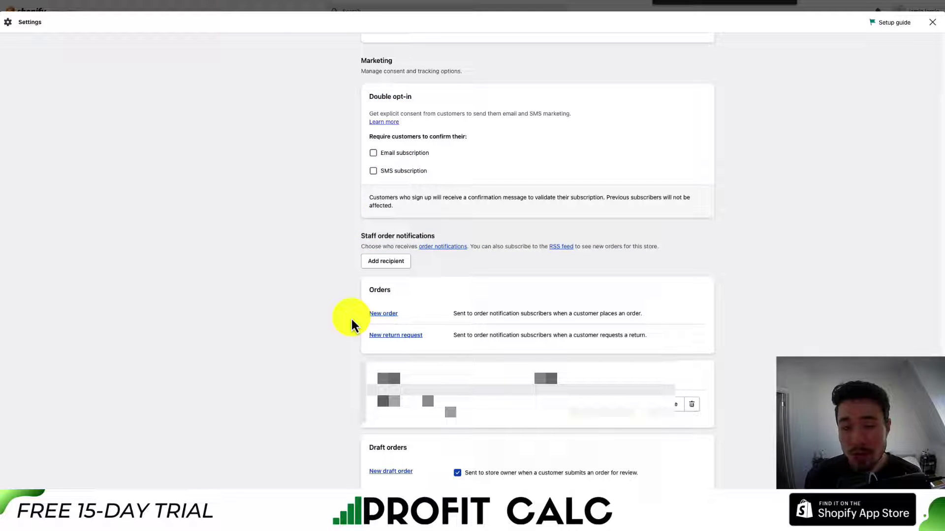
left_click_drag(365, 247, 451, 247)
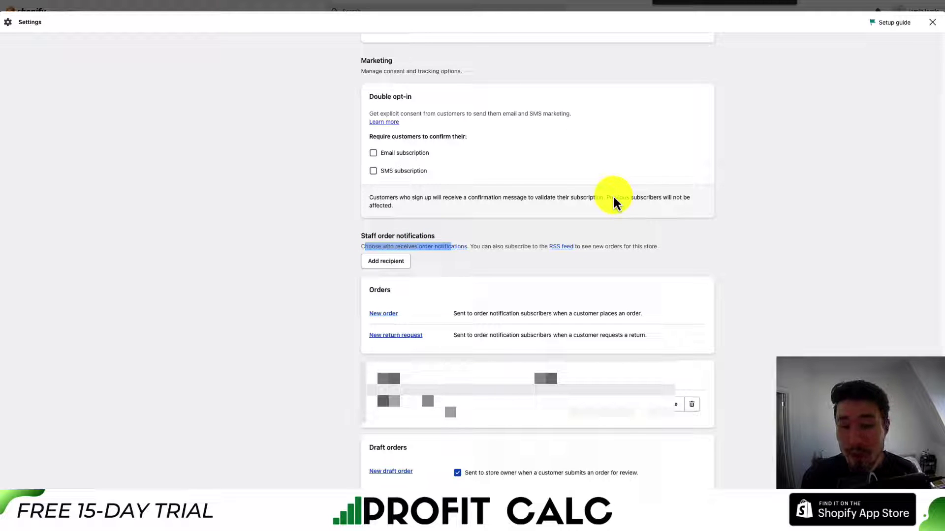
left_click_drag(457, 314, 608, 316)
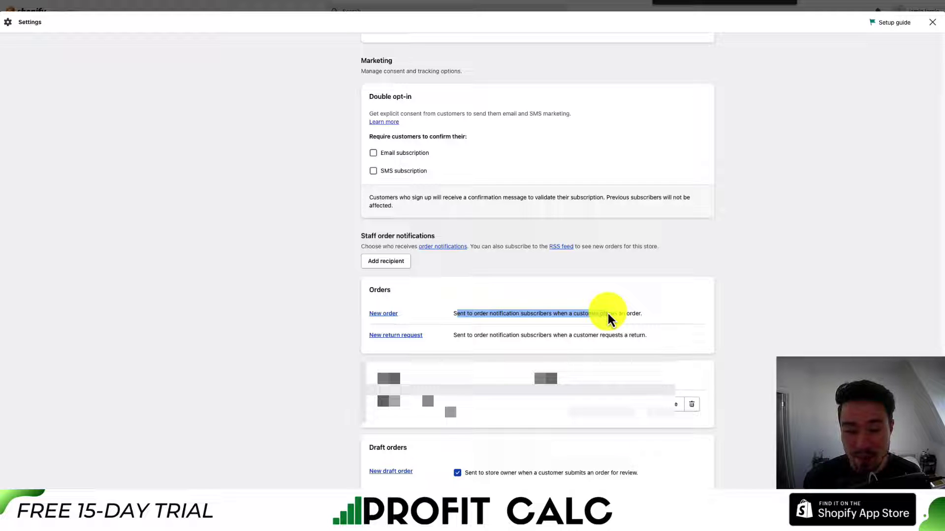
left_click_drag(482, 335, 651, 340)
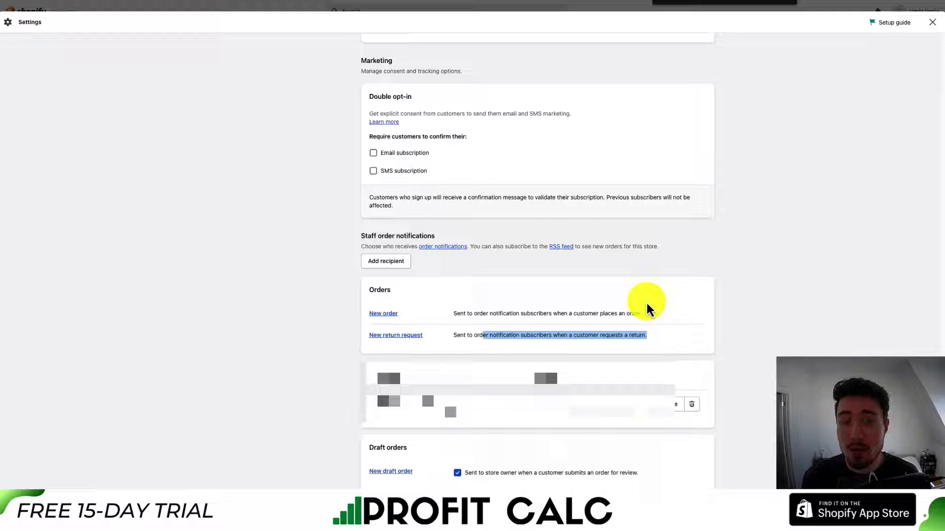
left_click(778, 247)
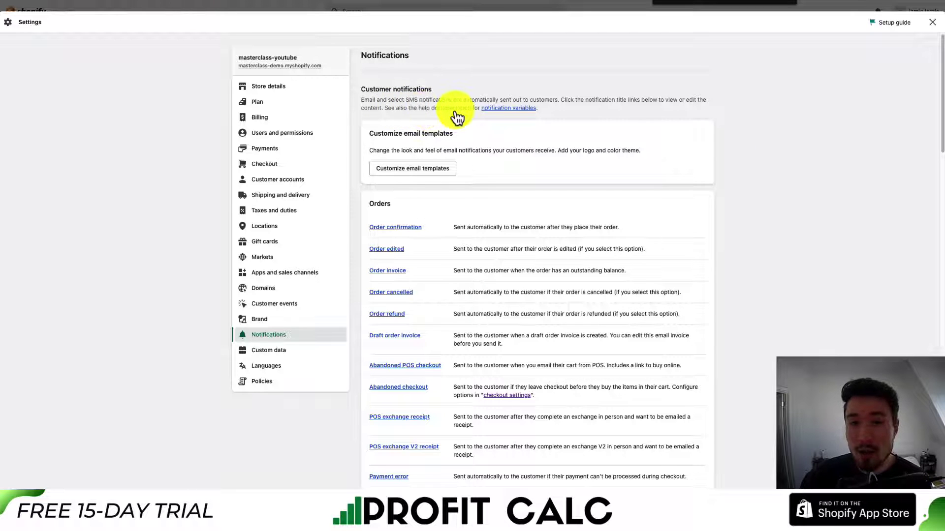
Open the notification variables Help Center page and scroll through its Order and Fulfillment properties tables
left_click(527, 108)
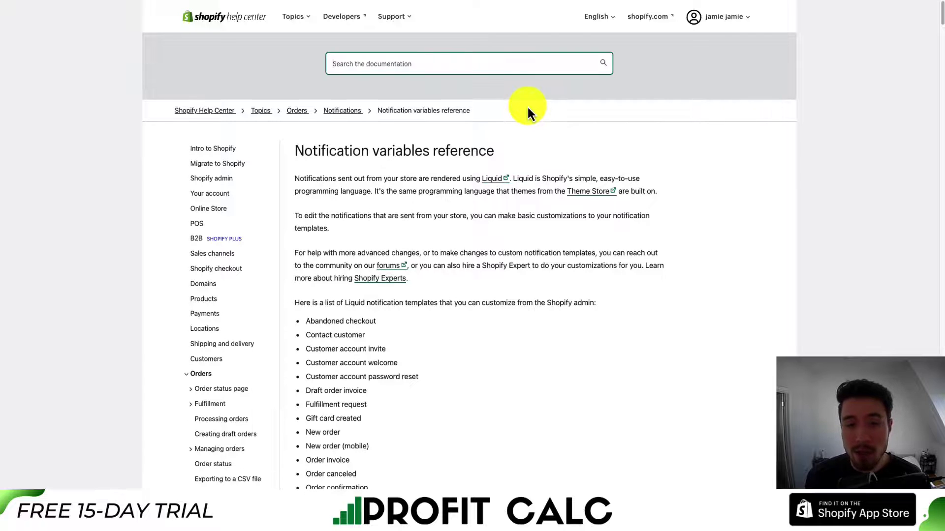
left_click_drag(941, 15, 941, 58)
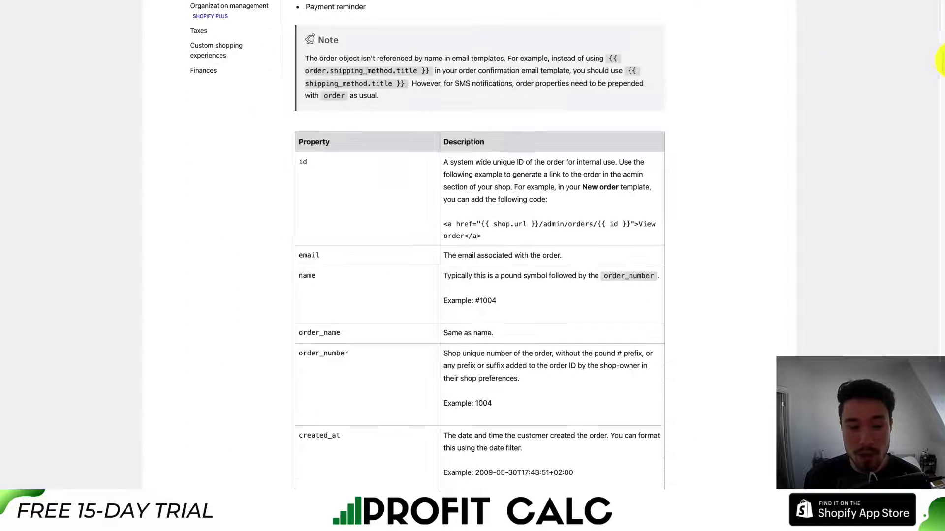
scroll(840, 108, "up", 3)
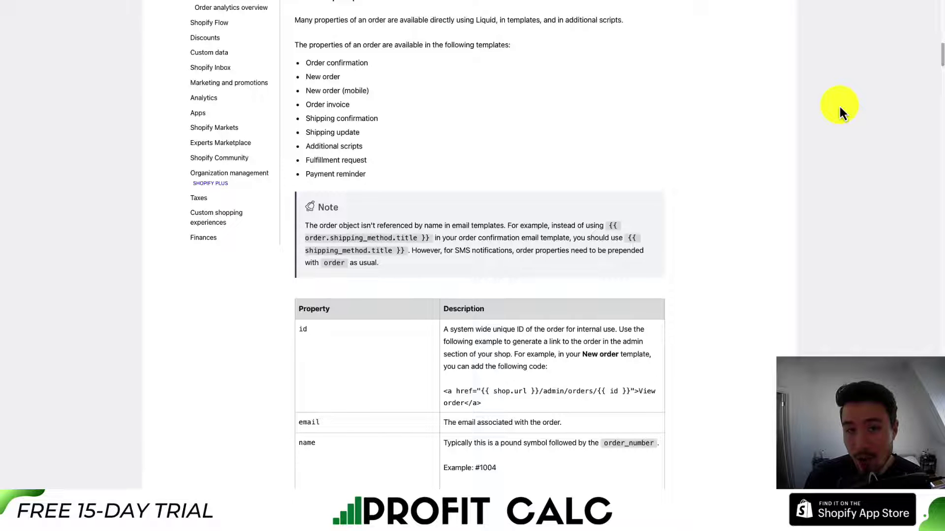
scroll(792, 157, "down", 3)
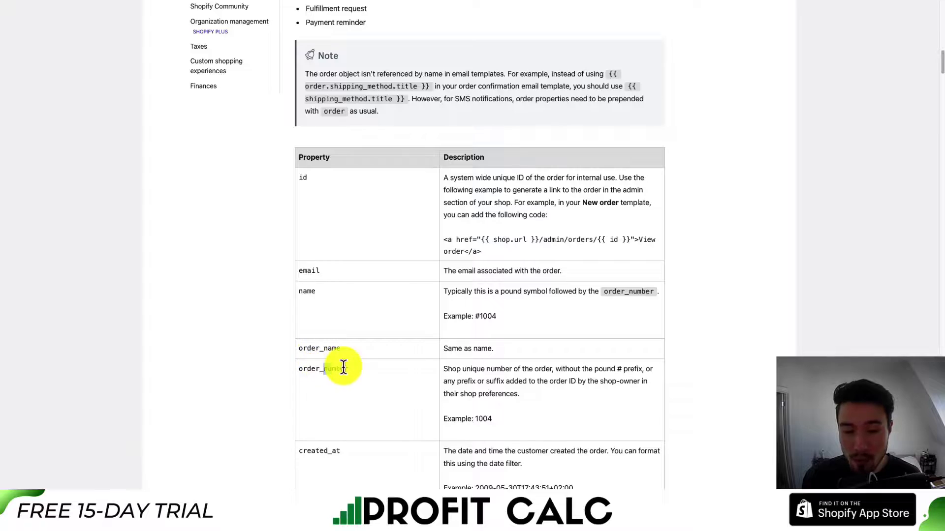
scroll(339, 366, "down", 15)
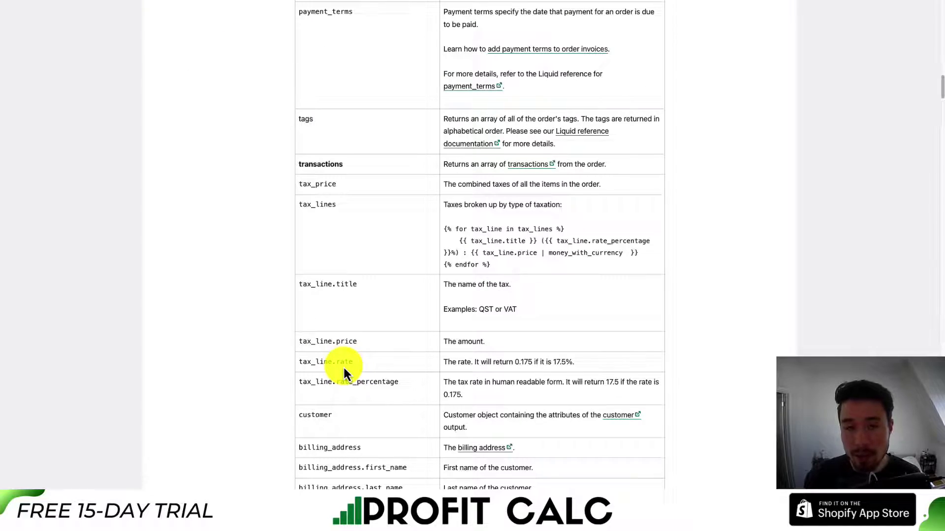
left_click_drag(941, 88, 940, 254)
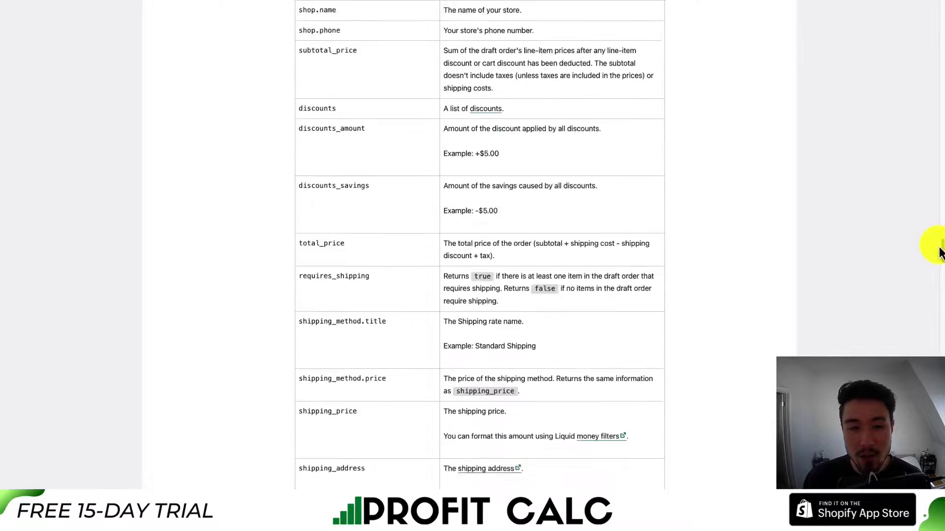
scroll(939, 253, "down", 20)
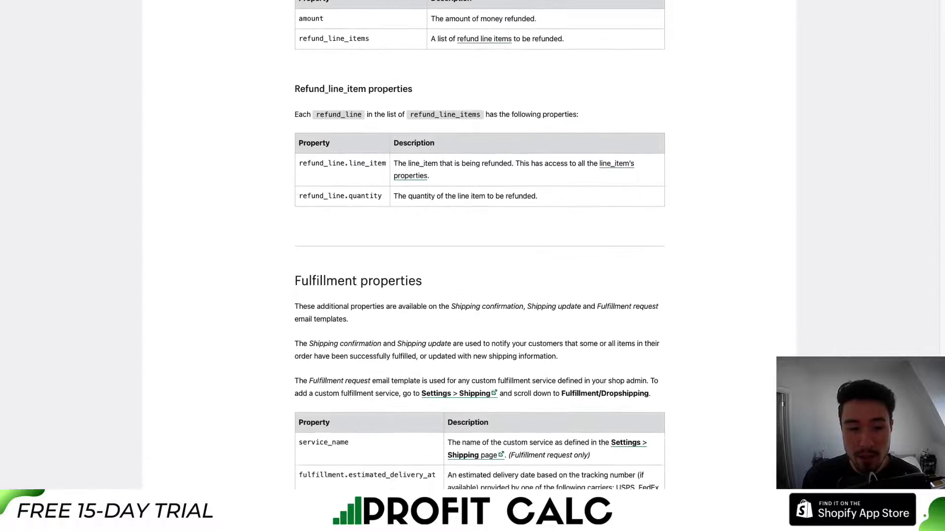
scroll(902, 359, "down", 8)
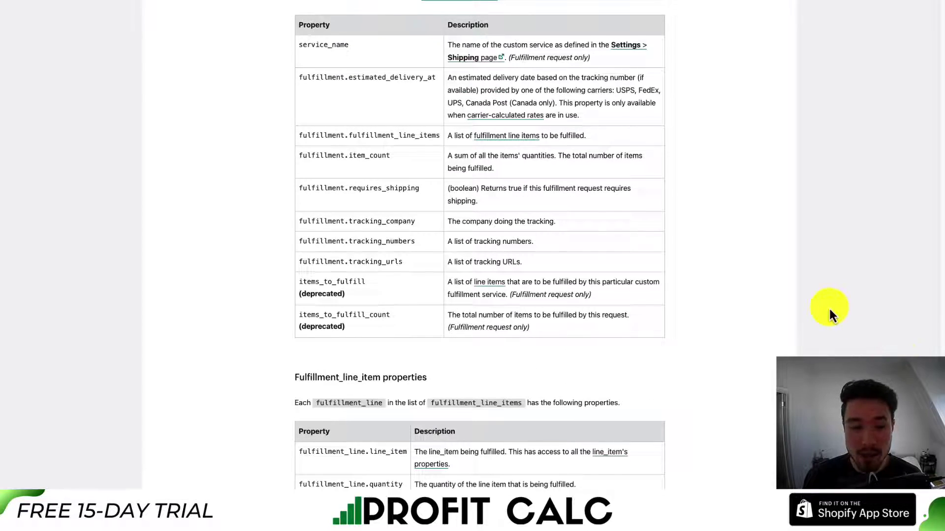
scroll(828, 307, "down", 9)
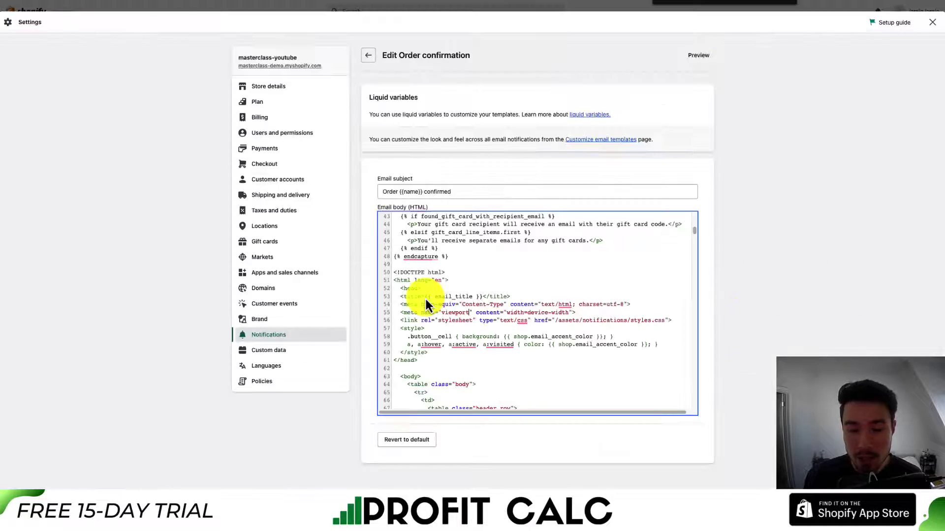
Inspect the email_title variable on line 53, then scroll down to the order number lines
left_click(477, 298)
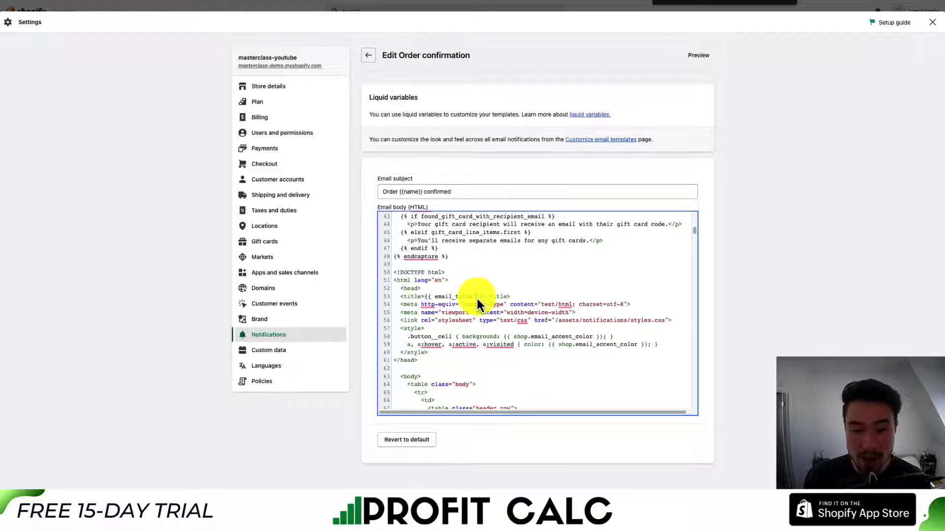
left_click(440, 298)
scroll(541, 301, "down", 10)
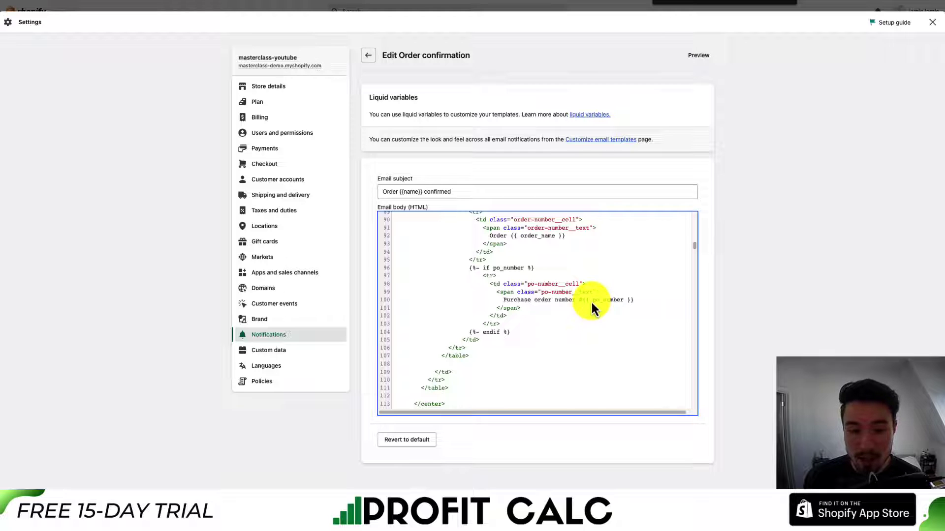